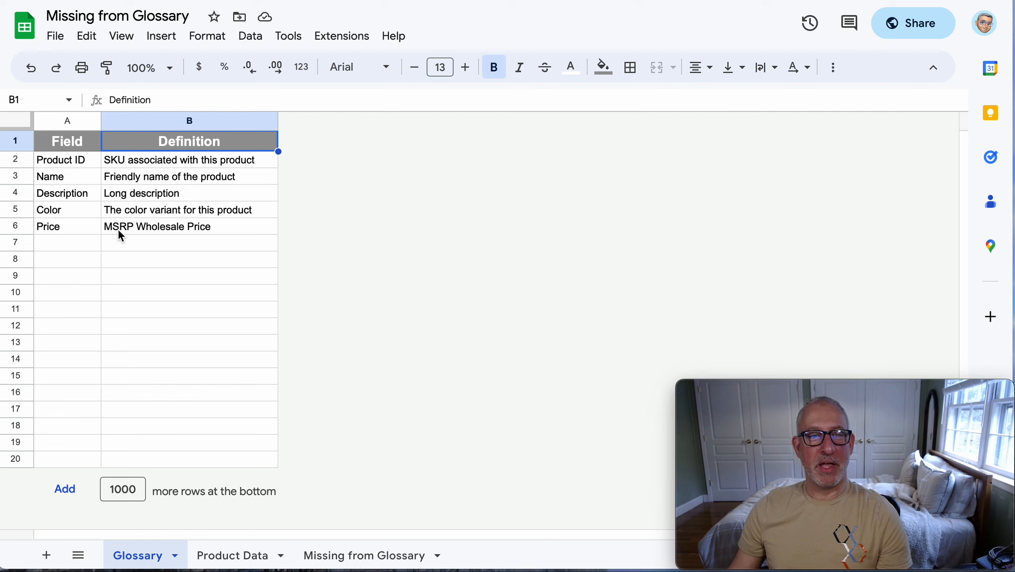
Review the field names and their definitions for Product ID, Name and Description on the Glossary sheet
{"action": "left_click", "coordinate": [87, 159]}
{"action": "left_click", "coordinate": [85, 177]}
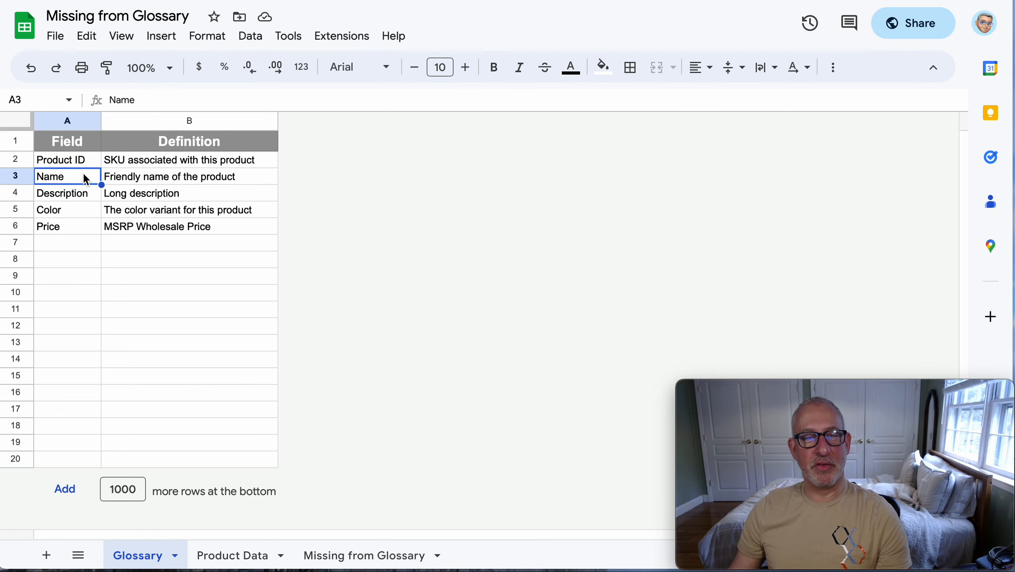
{"action": "left_click", "coordinate": [76, 196]}
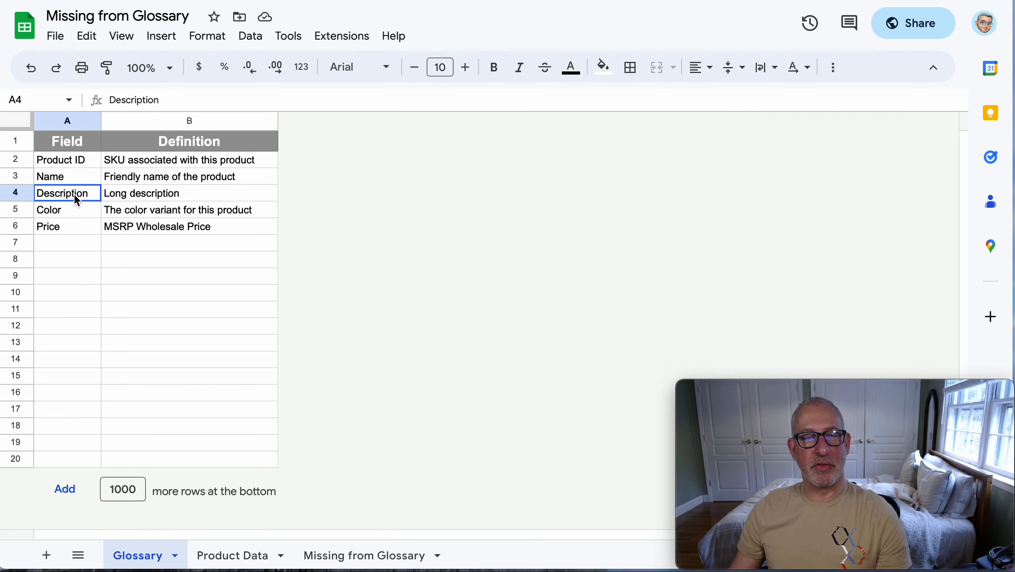
{"action": "left_click", "coordinate": [138, 163]}
{"action": "left_click", "coordinate": [133, 181]}
{"action": "left_click", "coordinate": [131, 197]}
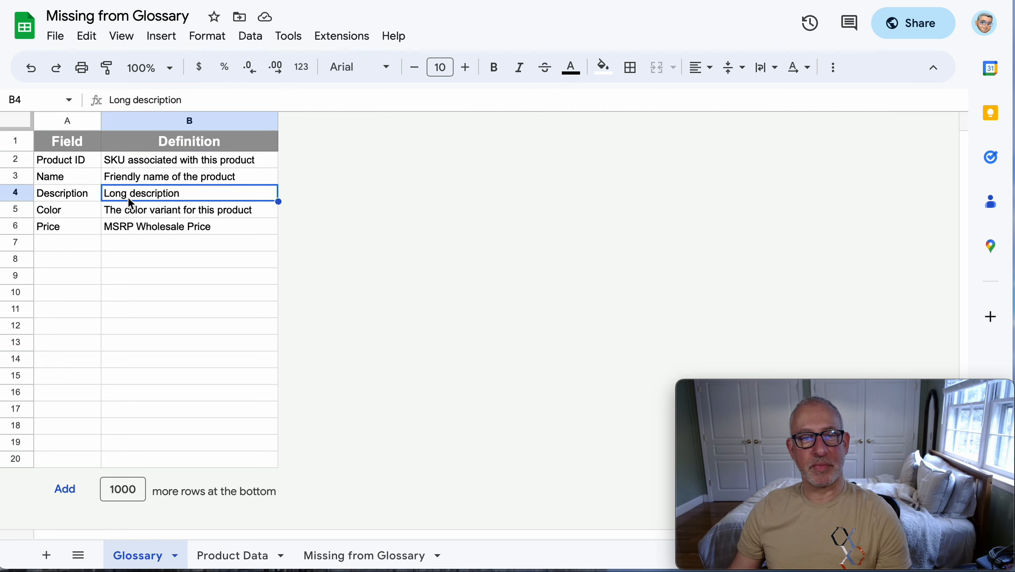
Add the column headings Height and Width in cells F3 and G3 of the Product Data sheet
{"action": "left_click", "coordinate": [235, 560]}
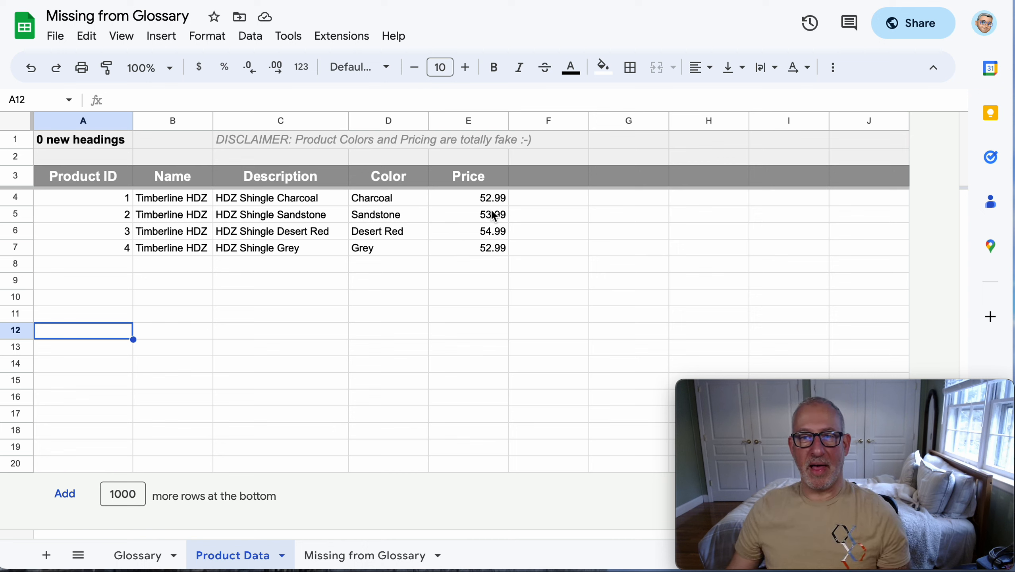
{"action": "left_click", "coordinate": [571, 175]}
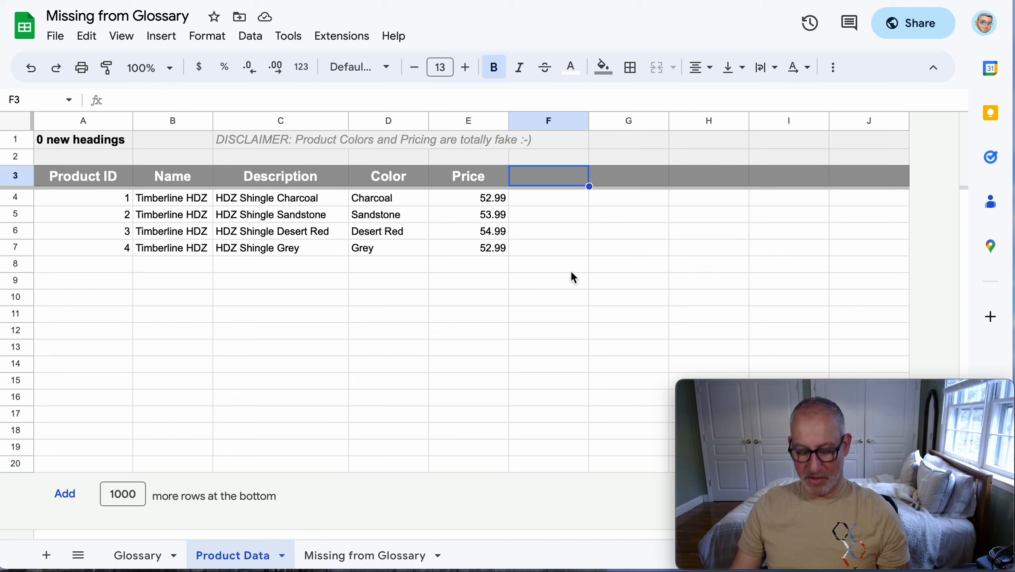
{"action": "type", "text": "Height"}
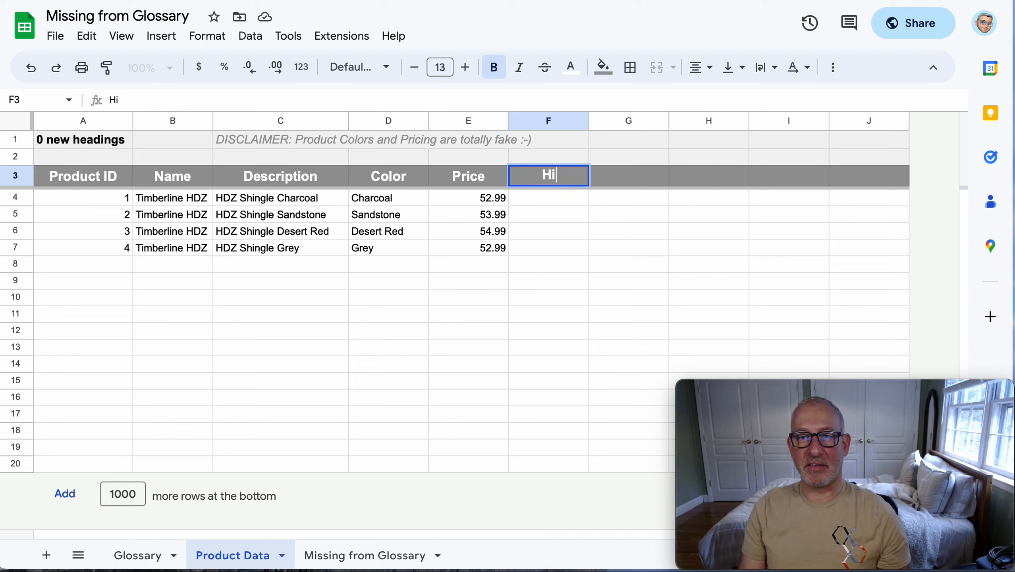
{"action": "key", "text": "Tab"}
{"action": "type", "text": "Widg"}
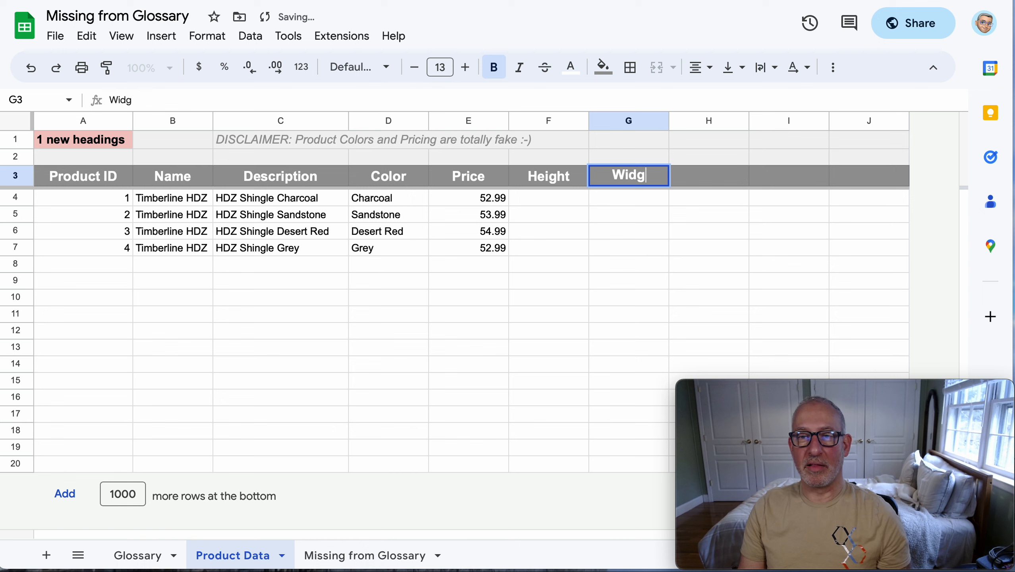
{"action": "key", "text": "BackSpace"}
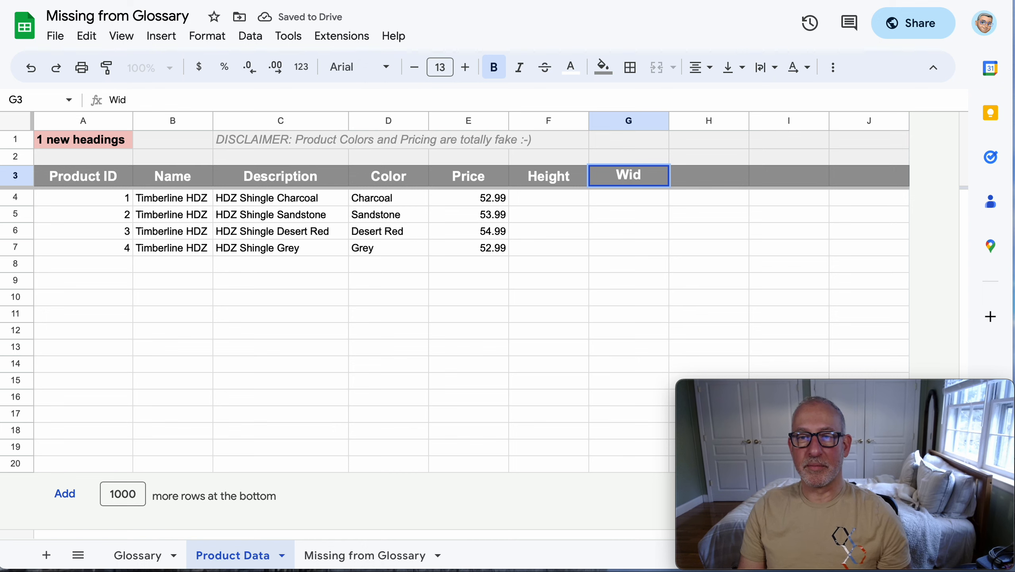
{"action": "type", "text": "th"}
{"action": "key", "text": "Return"}
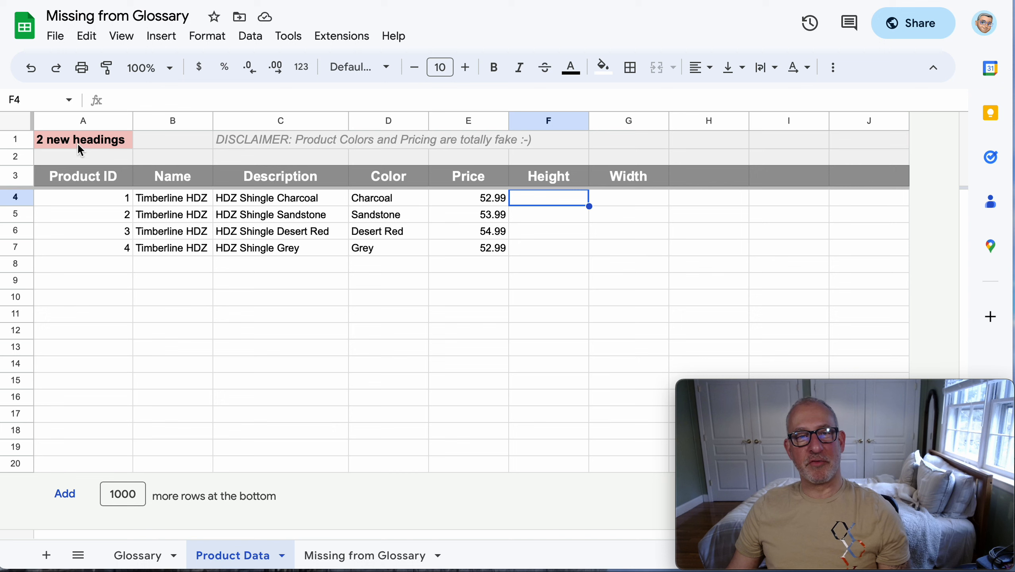
Inspect the heading-count formula in Product Data A1 and the full lookup formula in A2 of the Missing from Glossary sheet
{"action": "left_click", "coordinate": [66, 141]}
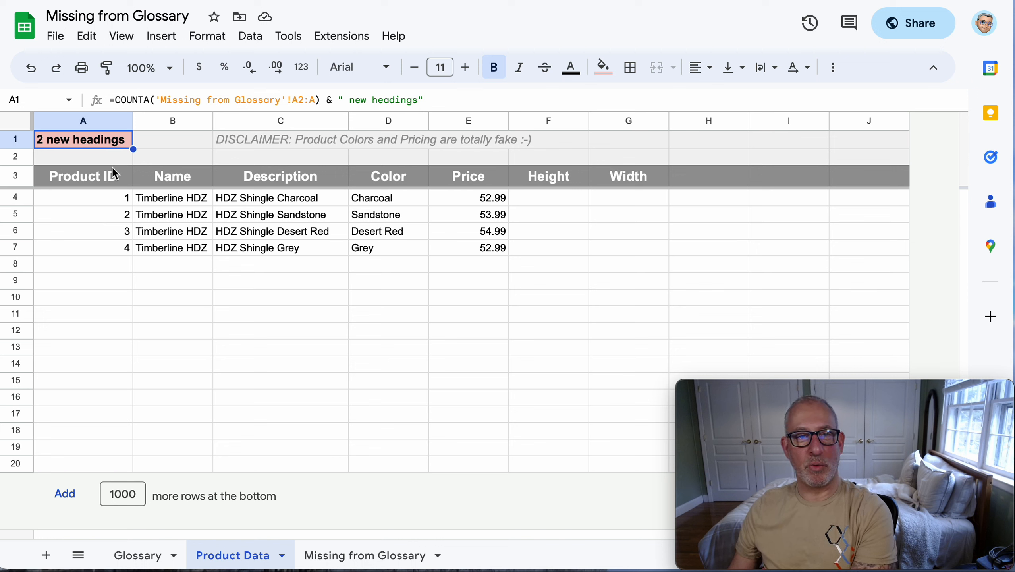
{"action": "left_click", "coordinate": [352, 556]}
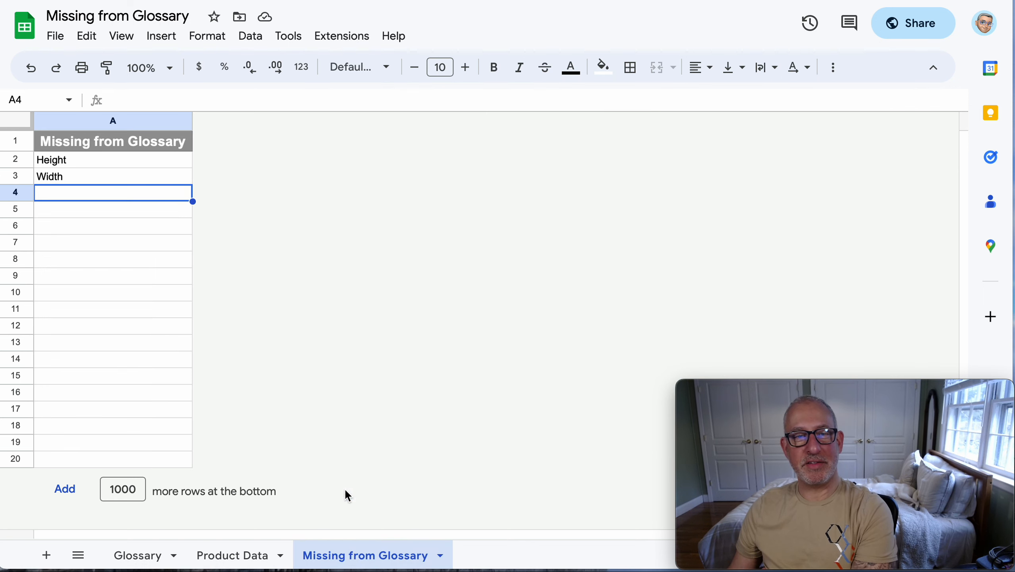
{"action": "left_click", "coordinate": [85, 165]}
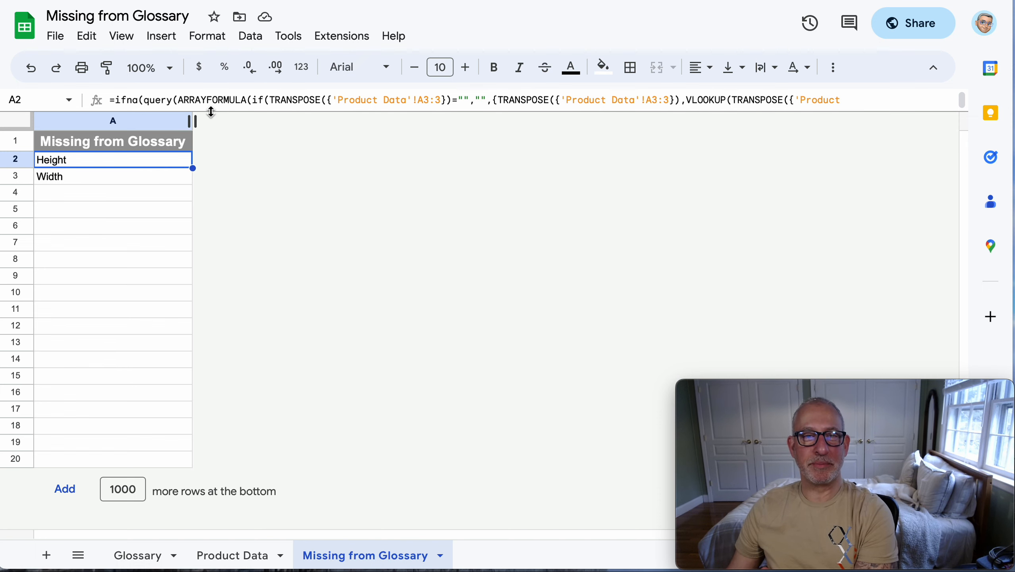
{"action": "left_click_drag", "start_coordinate": [205, 111], "coordinate": [203, 128]}
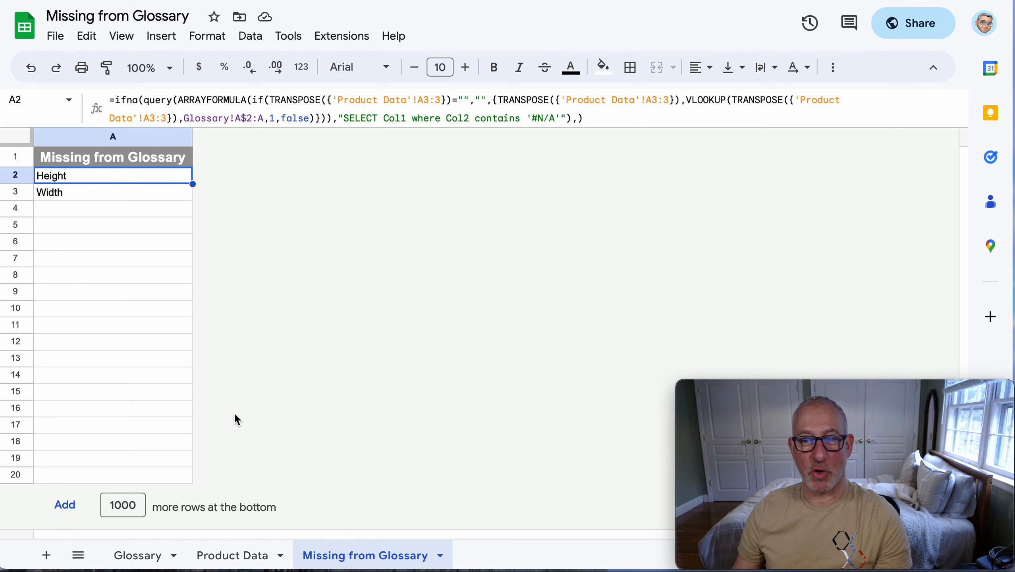
Compare the Product Data headings with the Glossary fields in A2:A6 and the entries on the Missing from Glossary sheet
{"action": "left_click", "coordinate": [236, 557]}
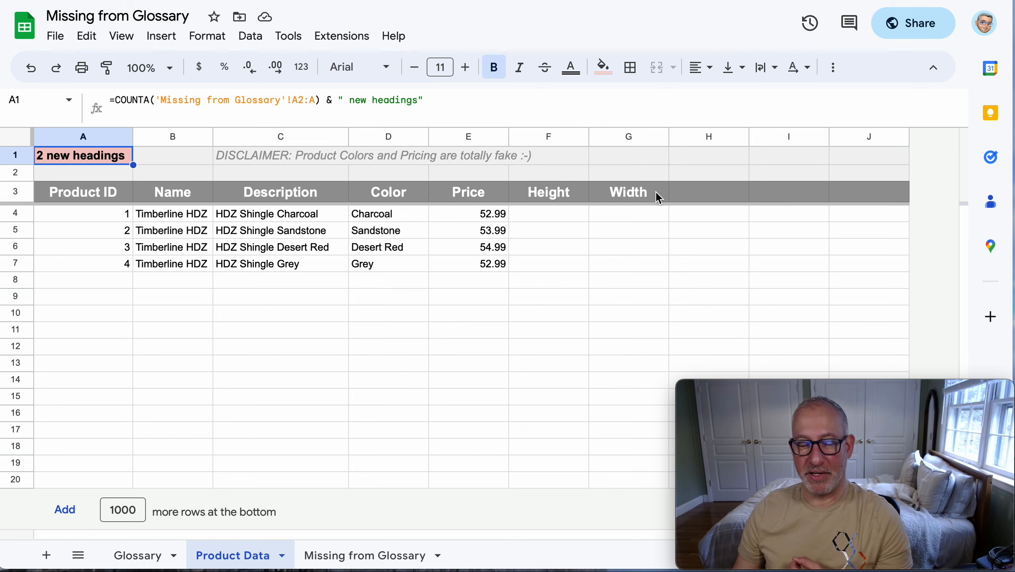
{"action": "left_click", "coordinate": [137, 563]}
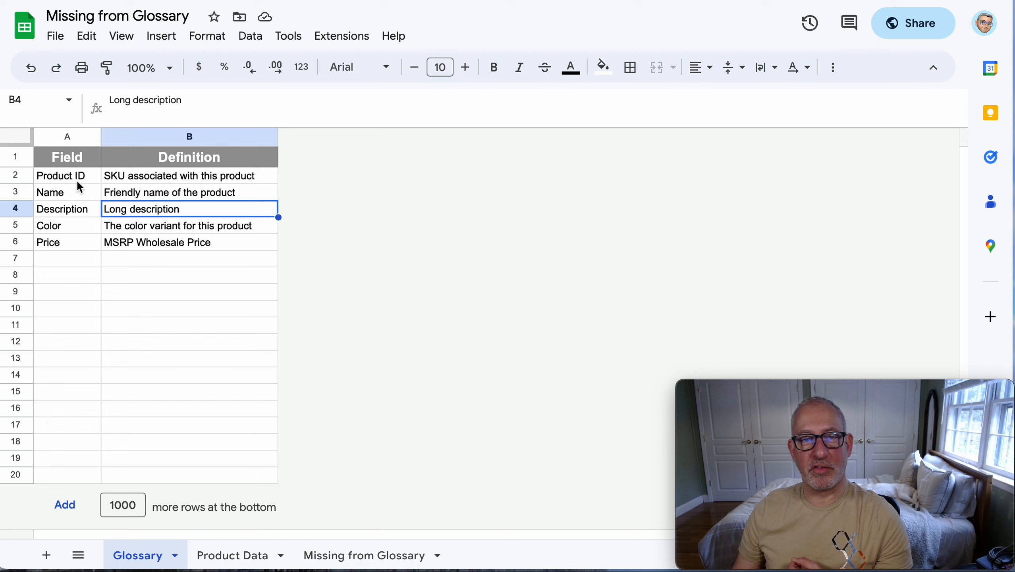
{"action": "left_click_drag", "start_coordinate": [76, 180], "coordinate": [60, 244]}
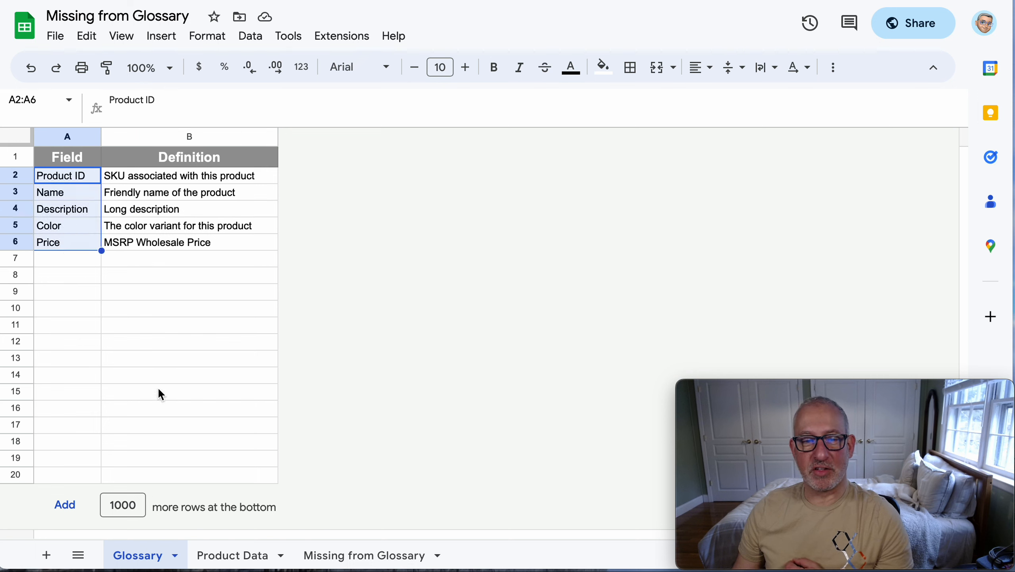
{"action": "left_click", "coordinate": [228, 557]}
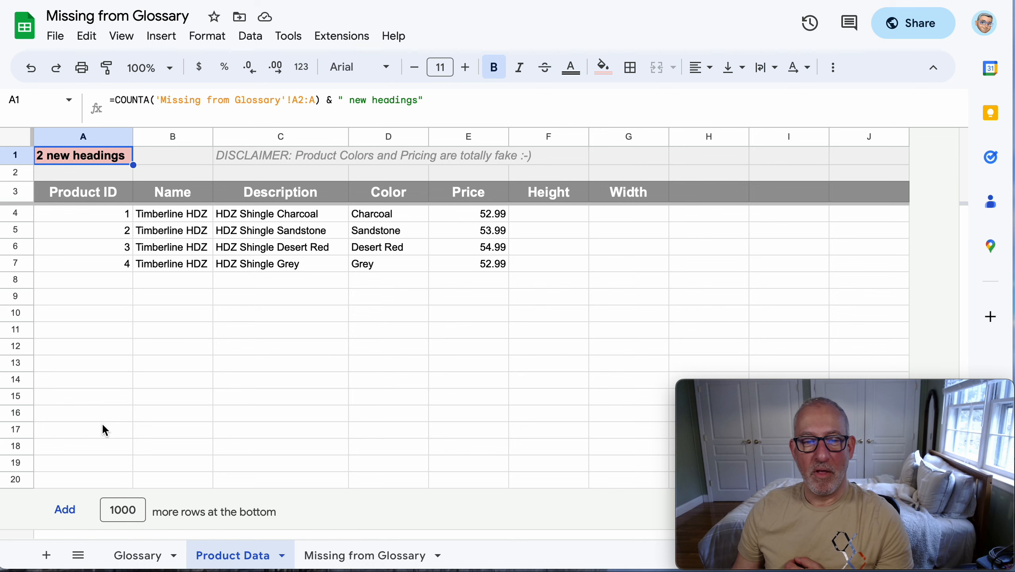
{"action": "left_click", "coordinate": [141, 557]}
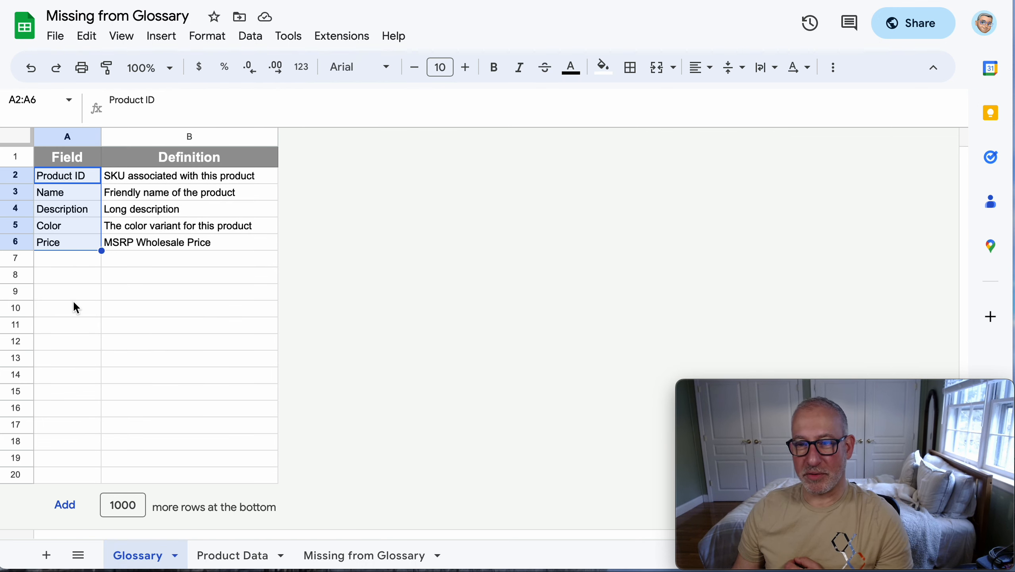
{"action": "left_click", "coordinate": [322, 555]}
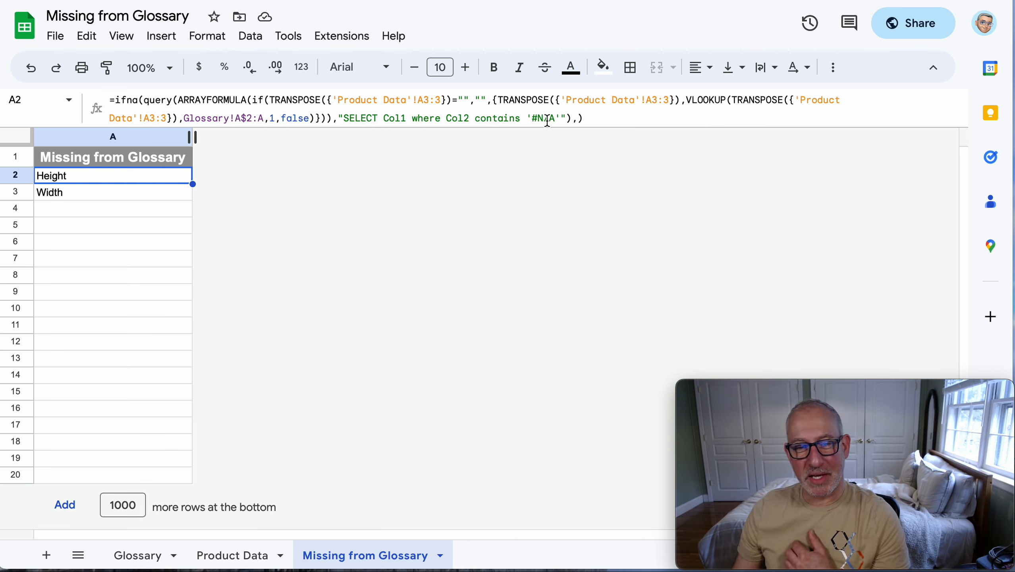
{"action": "left_click", "coordinate": [82, 192]}
{"action": "left_click", "coordinate": [83, 176]}
{"action": "left_click", "coordinate": [82, 192]}
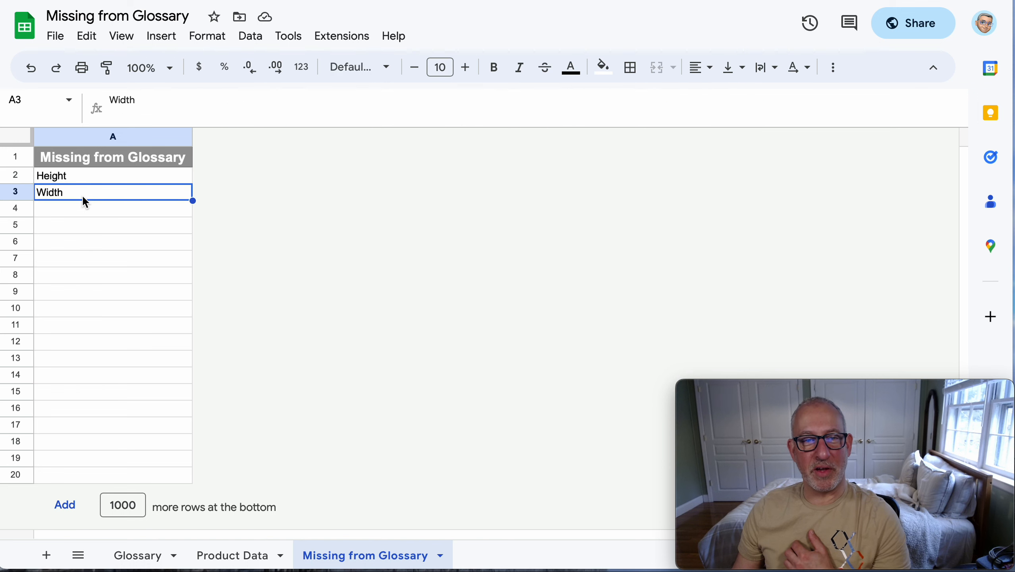
Add the column heading Weight in cell H3 of the Product Data sheet
{"action": "left_click", "coordinate": [249, 558]}
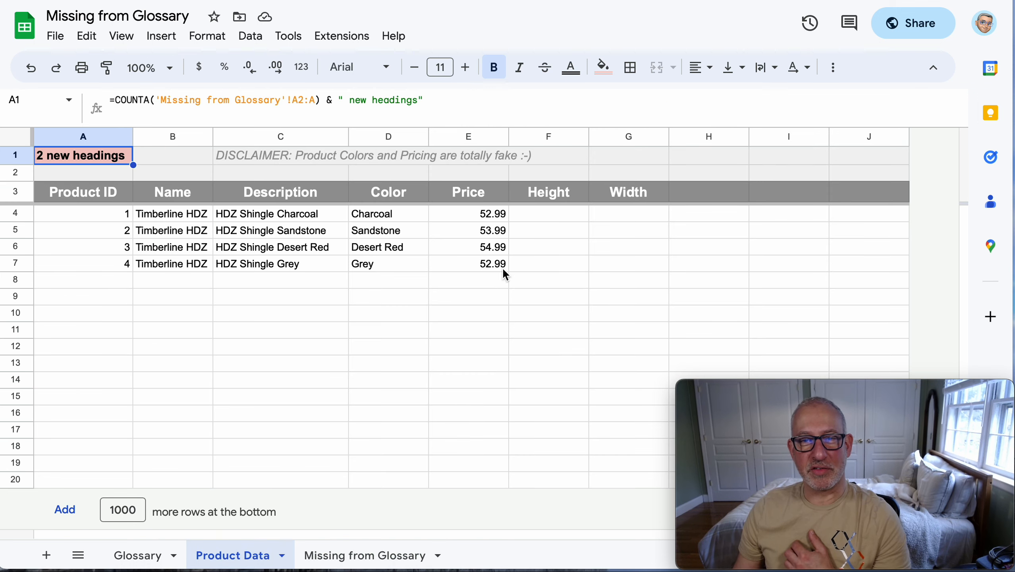
{"action": "left_click", "coordinate": [642, 191]}
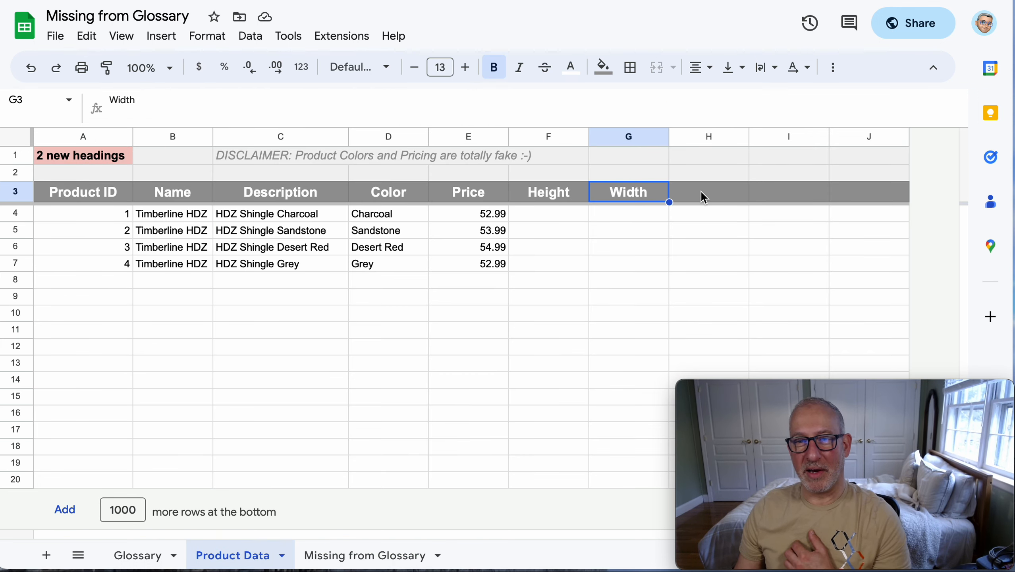
{"action": "left_click", "coordinate": [701, 191]}
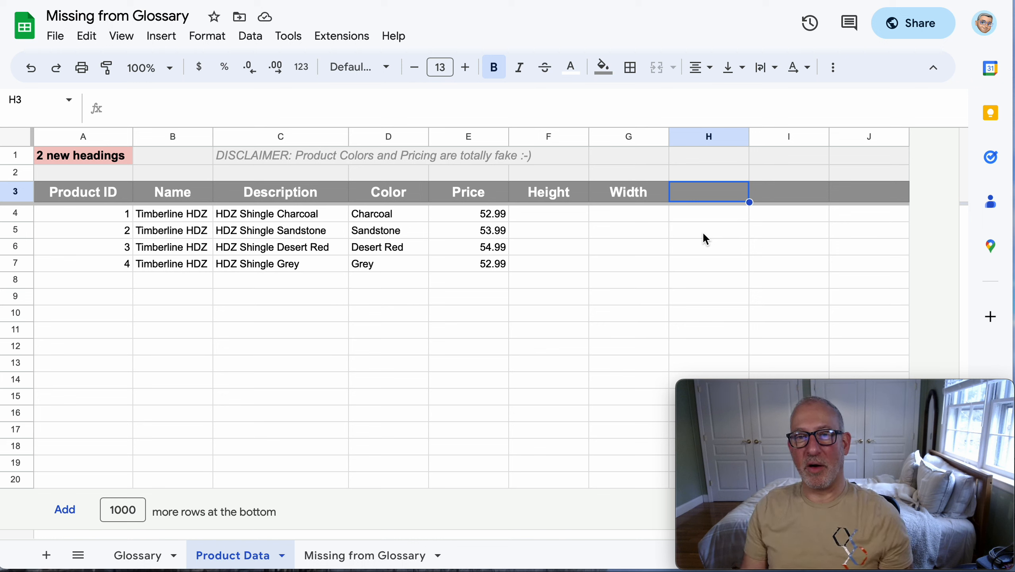
{"action": "type", "text": "Weight"}
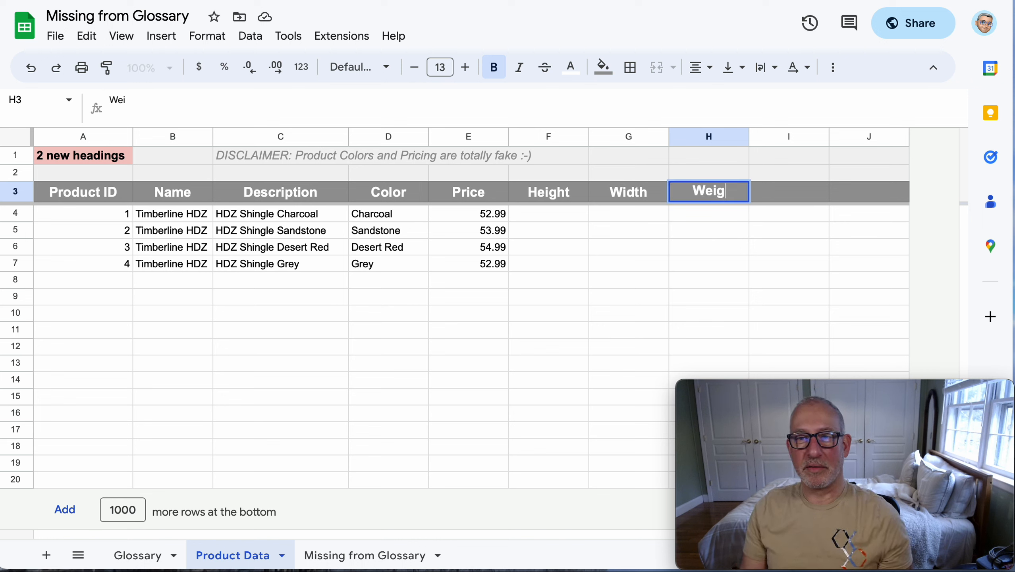
{"action": "key", "text": "Return"}
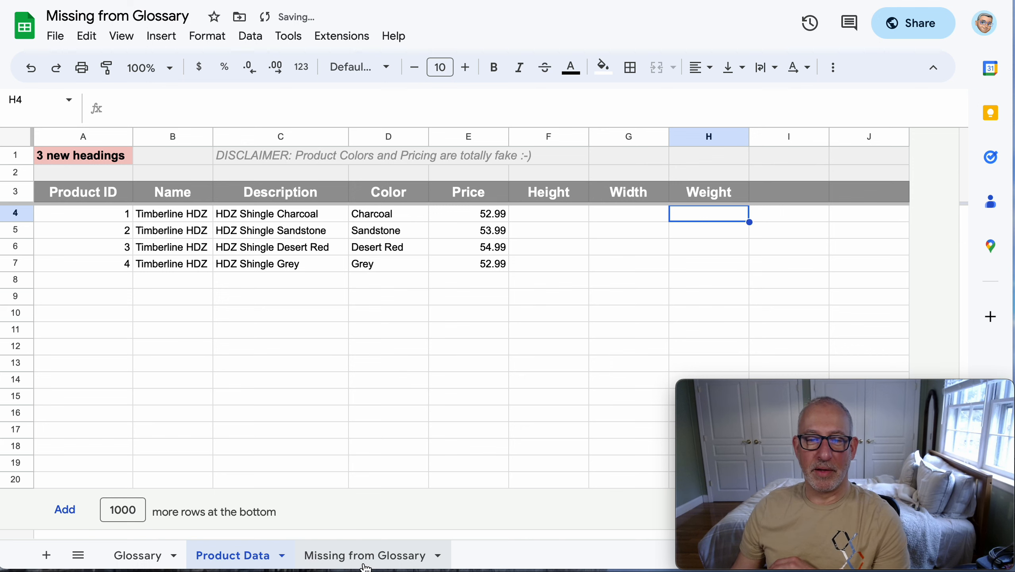
Copy the missing headings in A2:A4 of Missing from Glossary and paste them as values only into the Glossary sheet from A7
{"action": "left_click", "coordinate": [365, 559]}
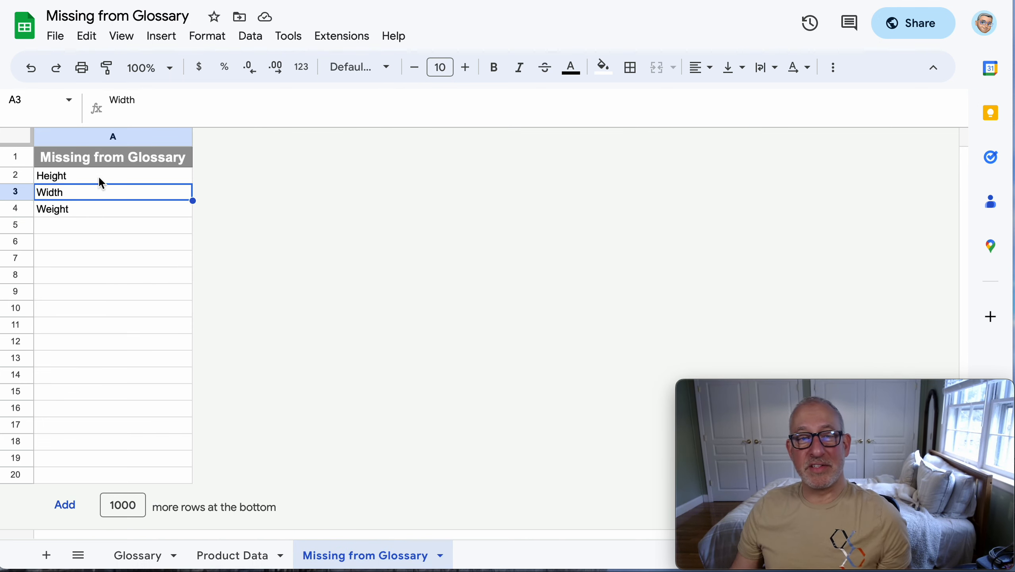
{"action": "left_click_drag", "start_coordinate": [100, 178], "coordinate": [96, 211]}
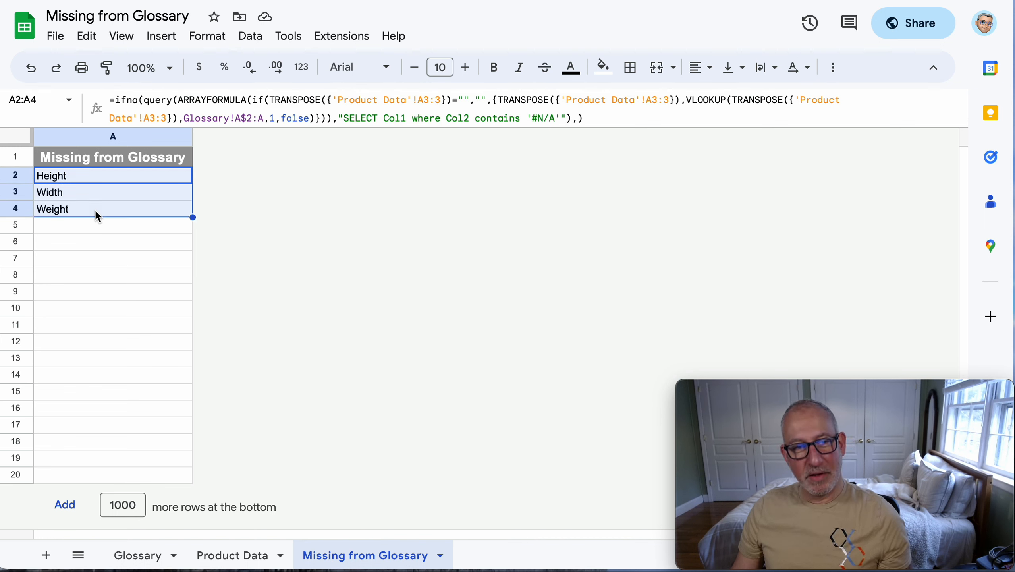
{"action": "key", "text": "ctrl+c"}
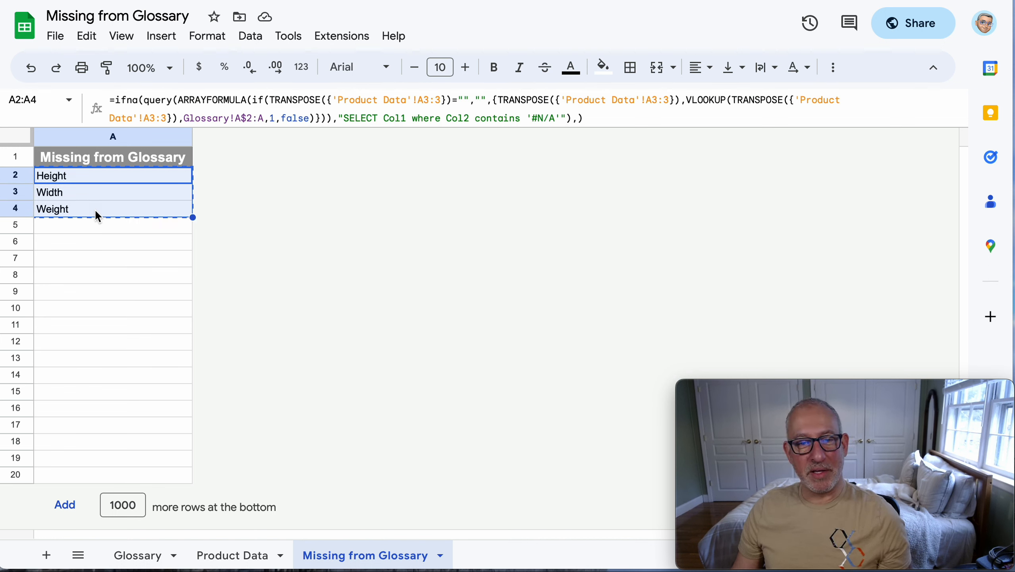
{"action": "left_click", "coordinate": [249, 557]}
{"action": "left_click", "coordinate": [149, 556]}
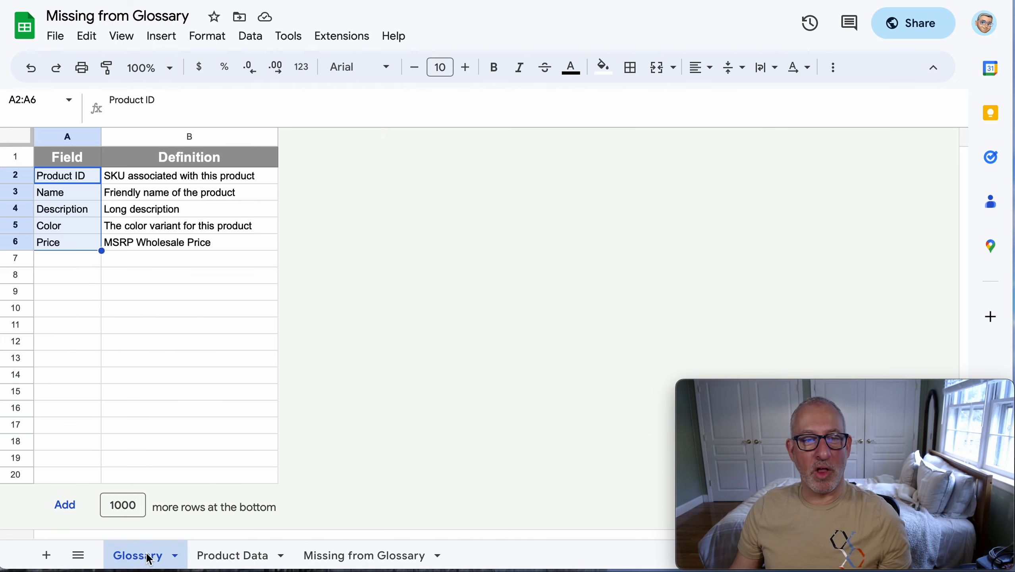
{"action": "left_click", "coordinate": [61, 265]}
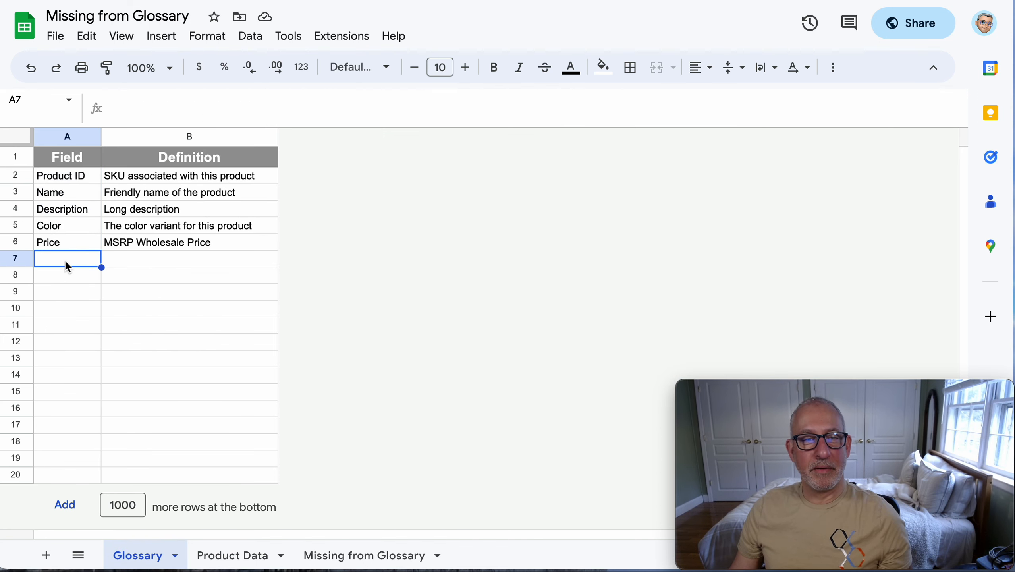
{"action": "right_click", "coordinate": [63, 261]}
{"action": "mouse_move", "coordinate": [140, 157]}
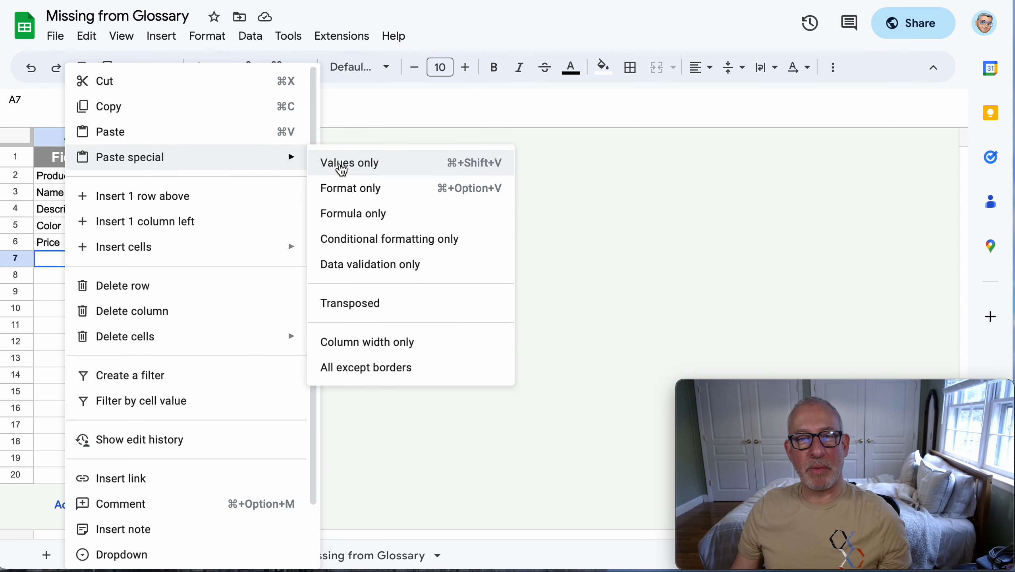
{"action": "left_click", "coordinate": [342, 165]}
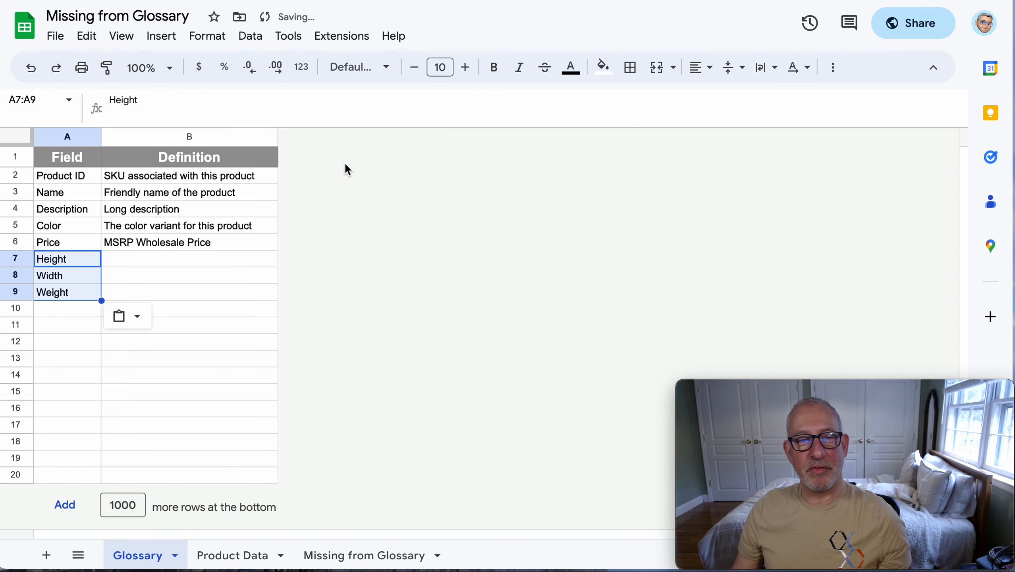
Enter the placeholder definitions "sfa f", "s ff f" and "sf sdf f" for Height, Width and Weight in B7:B9
{"action": "left_click", "coordinate": [148, 305]}
{"action": "left_click", "coordinate": [136, 296]}
{"action": "left_click", "coordinate": [143, 261]}
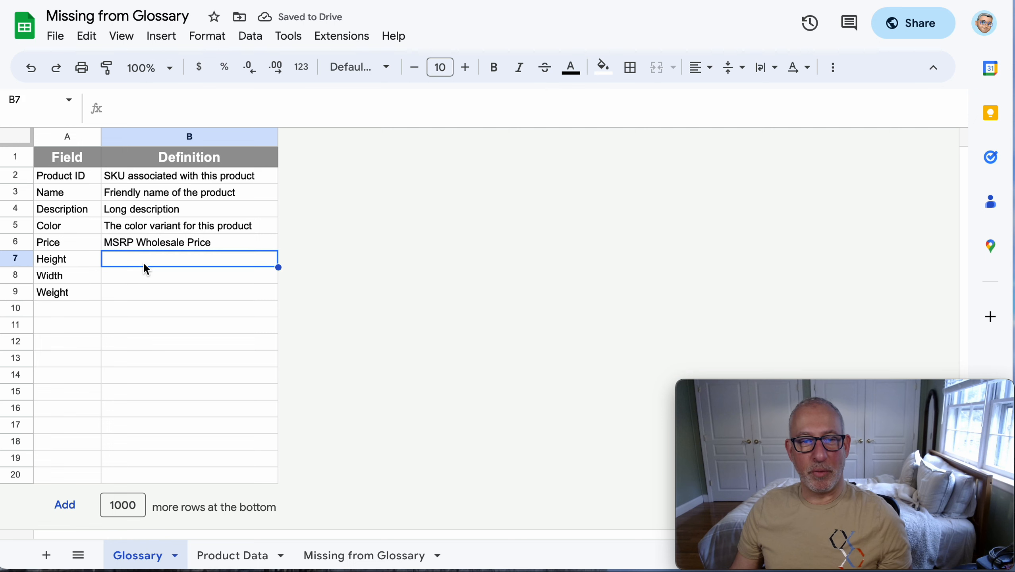
{"action": "type", "text": "sfa f"}
{"action": "key", "text": "Return"}
{"action": "type", "text": "s ff f"}
{"action": "key", "text": "Return"}
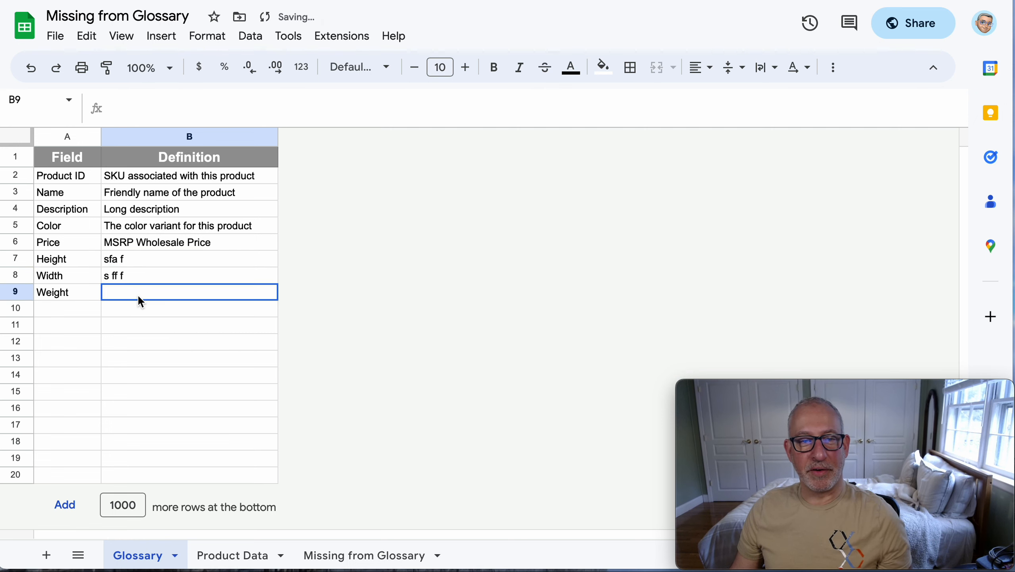
{"action": "type", "text": "sf sdf f"}
{"action": "key", "text": "Return"}
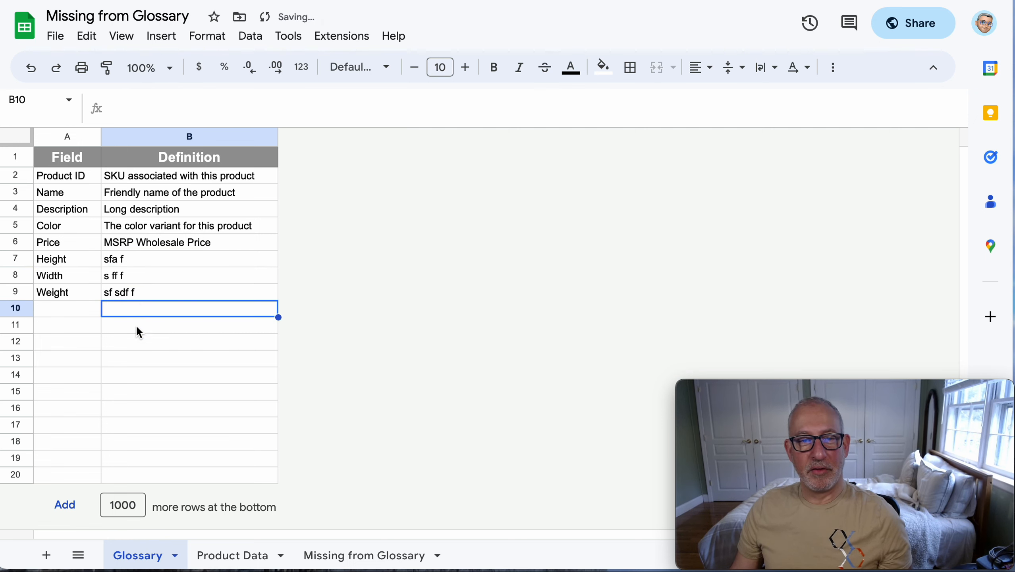
Inspect the formula in A1 of the Product Data sheet and its custom-formula conditional formatting rule, leaving the rule unedited
{"action": "left_click", "coordinate": [204, 553]}
{"action": "left_click", "coordinate": [66, 160]}
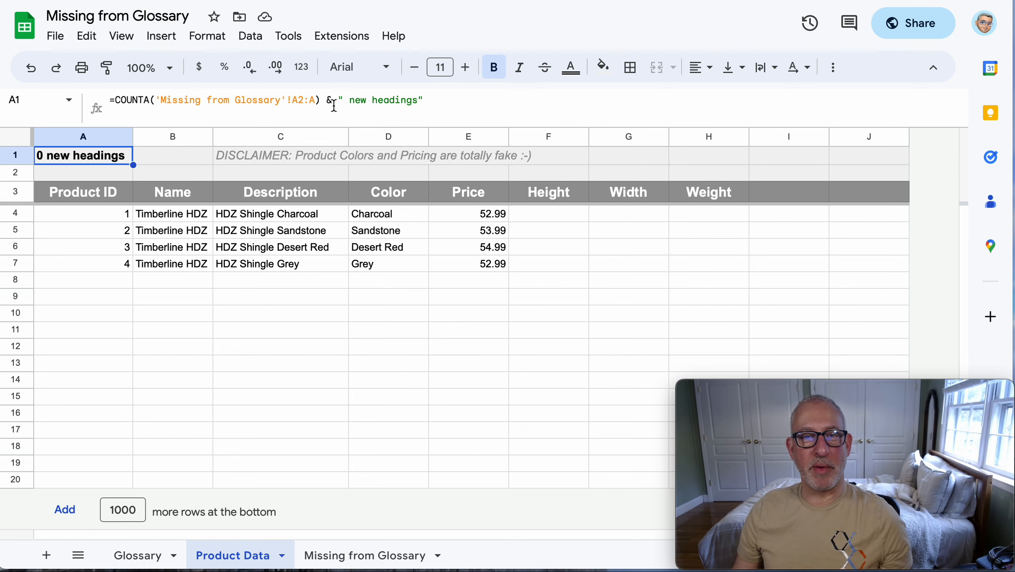
{"action": "left_click", "coordinate": [194, 42]}
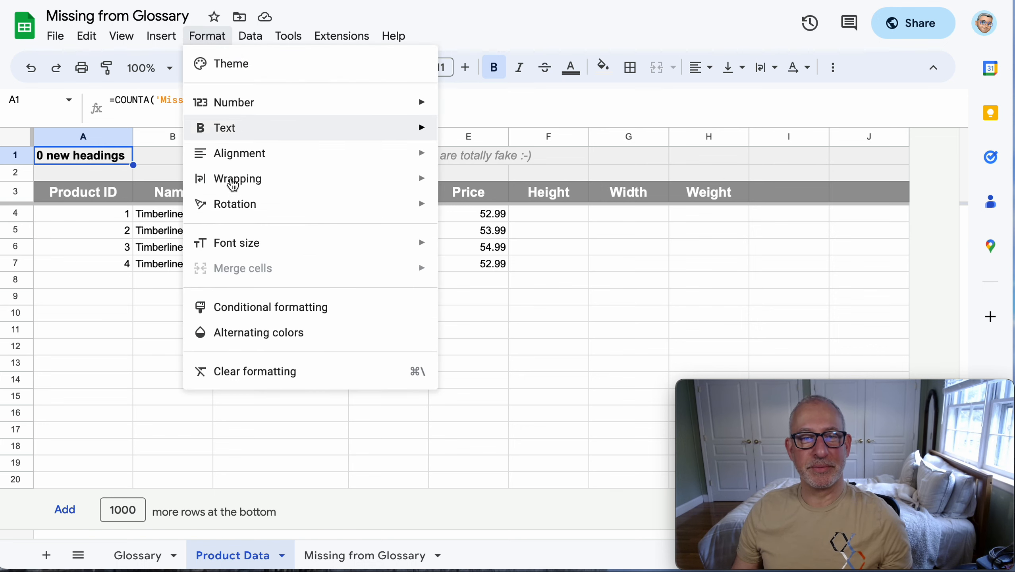
{"action": "left_click", "coordinate": [253, 318]}
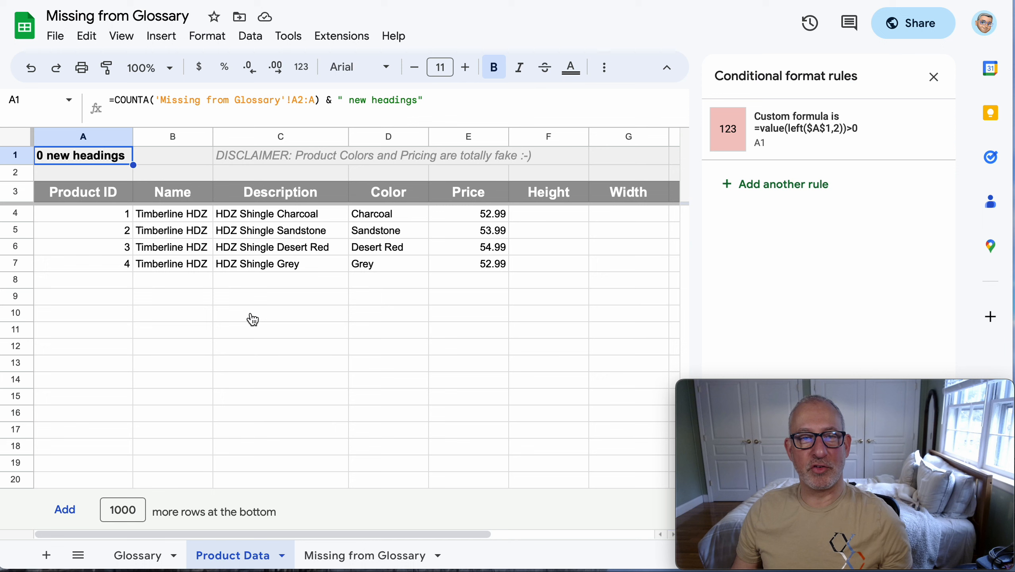
{"action": "left_click", "coordinate": [806, 136]}
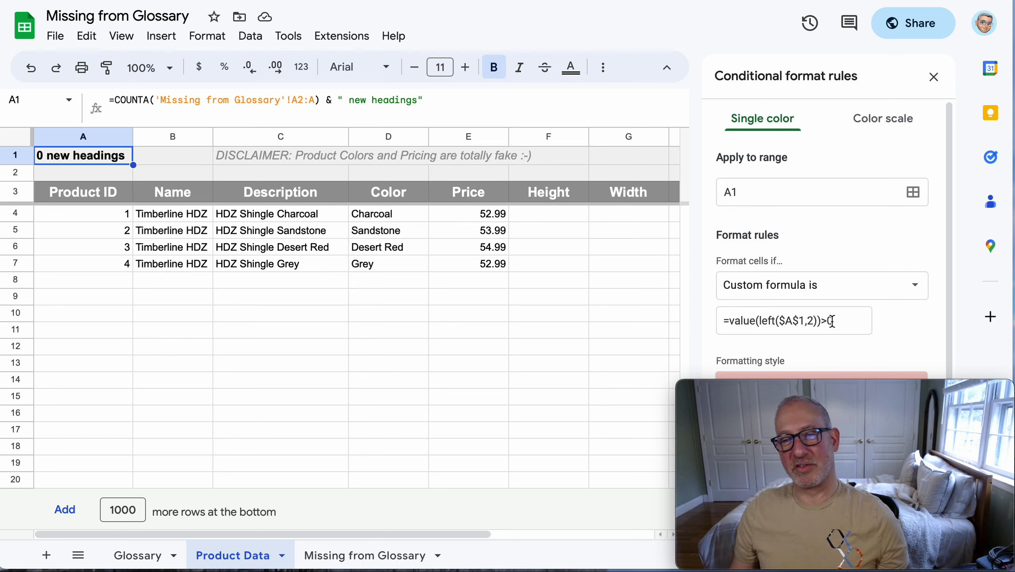
{"action": "scroll", "coordinate": [833, 321], "scroll_direction": "down", "scroll_amount": 1}
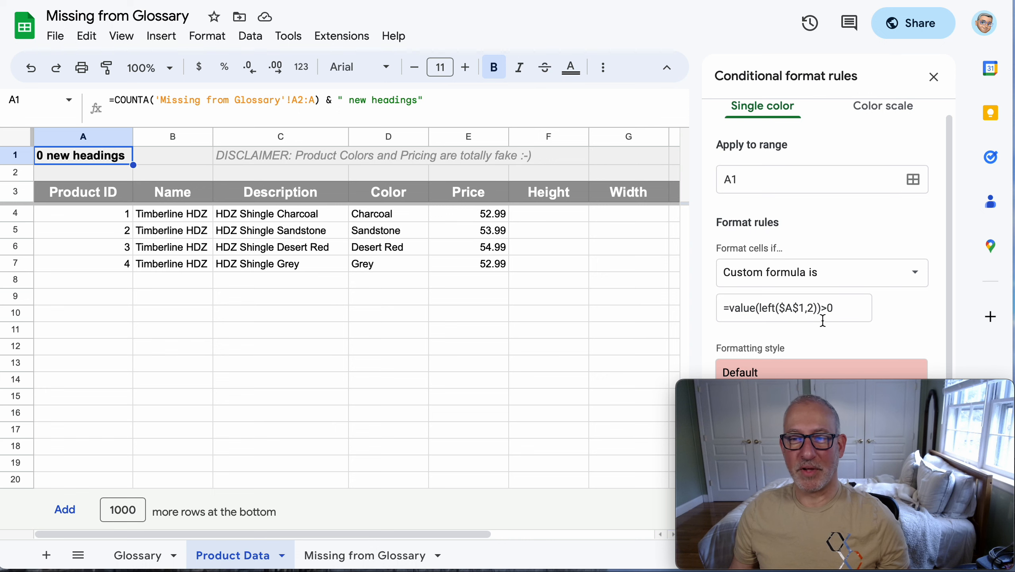
{"action": "left_click", "coordinate": [934, 77]}
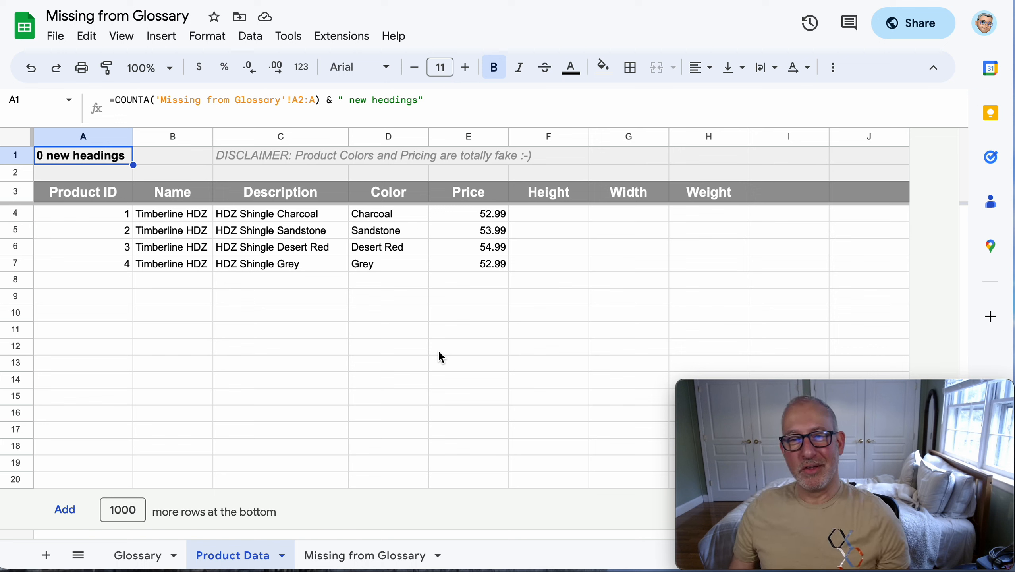
Bring up the glossary definition pop-up for the Description heading in C3 and dismiss it
{"action": "left_click", "coordinate": [275, 200]}
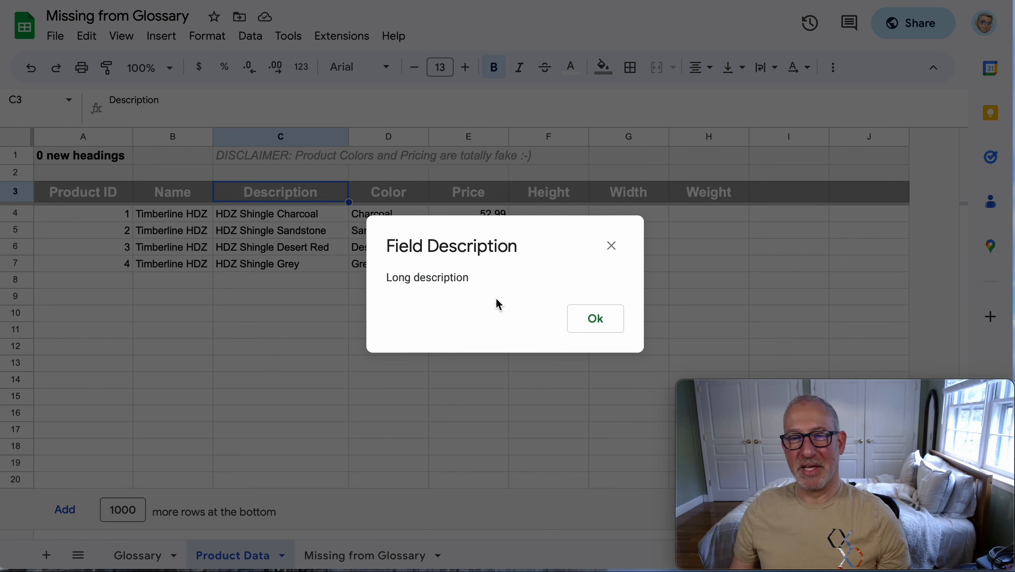
{"action": "left_click", "coordinate": [609, 326]}
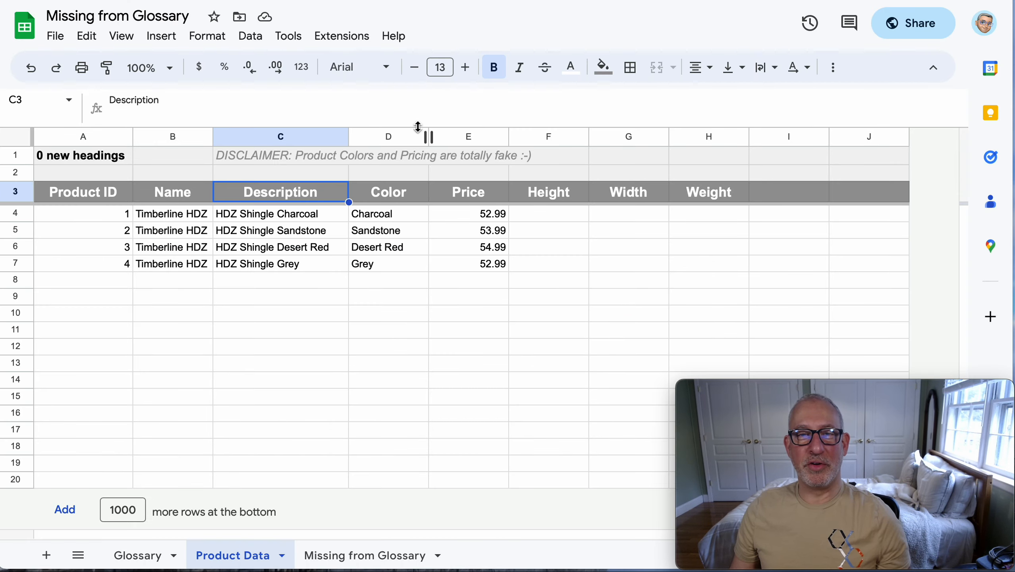
Open the spreadsheet's Apps Script project and examine the onSelectionChange conditions for sheet name, row and empty heading, plus the findGlossaryEntry function
{"action": "left_click", "coordinate": [340, 40]}
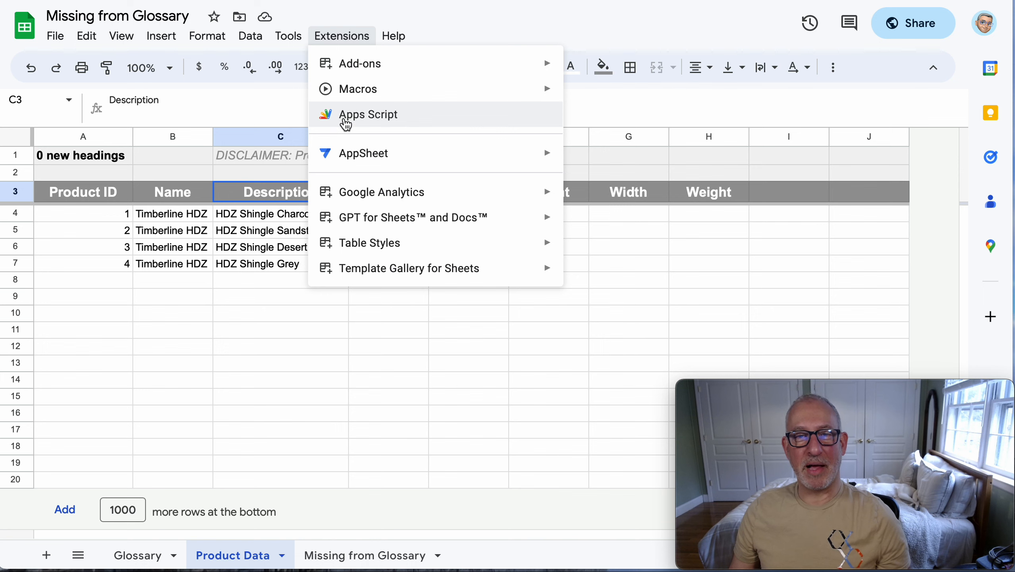
{"action": "left_click", "coordinate": [342, 115]}
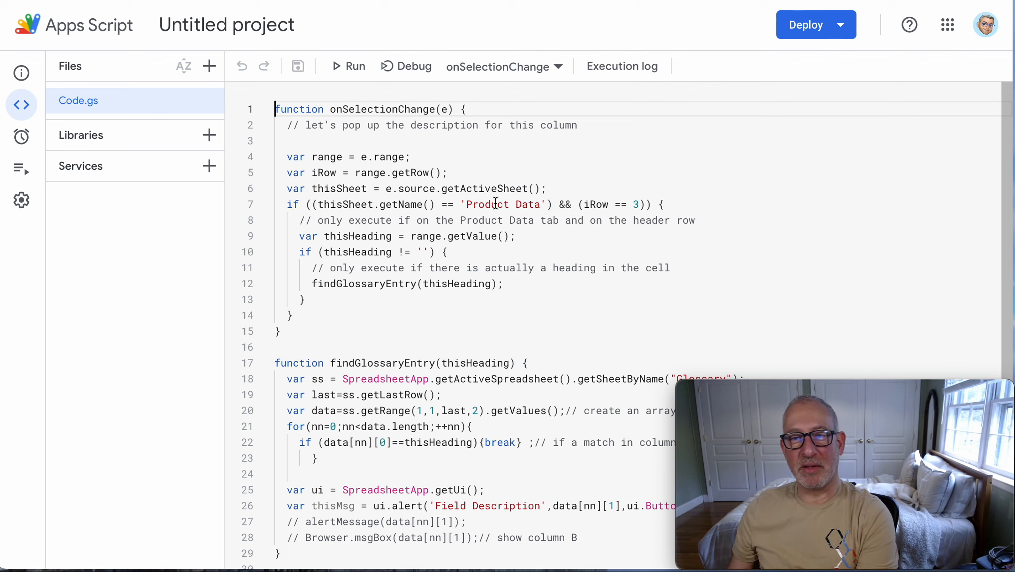
{"action": "left_click_drag", "start_coordinate": [544, 204], "coordinate": [465, 204]}
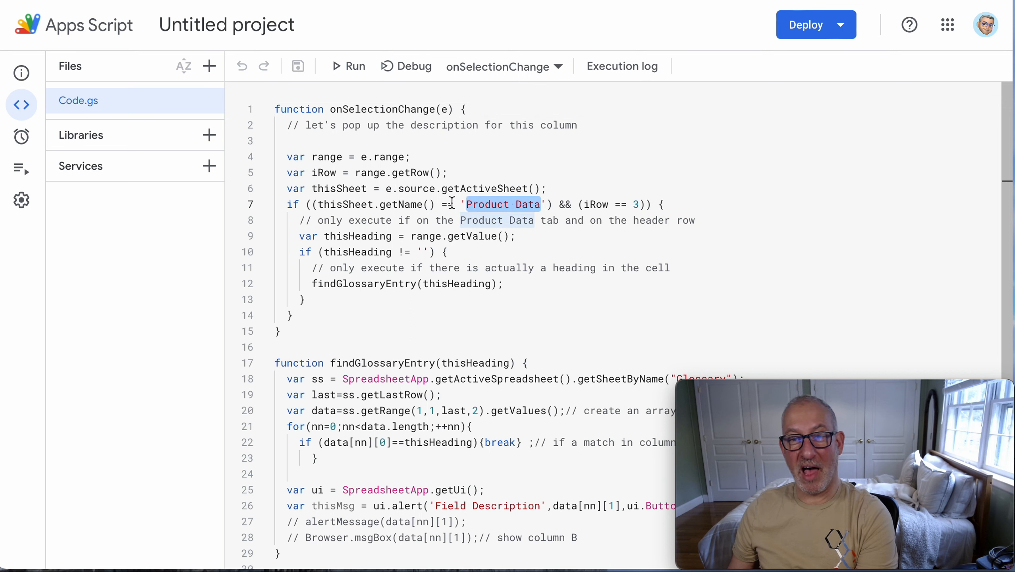
{"action": "left_click_drag", "start_coordinate": [641, 205], "coordinate": [631, 205]}
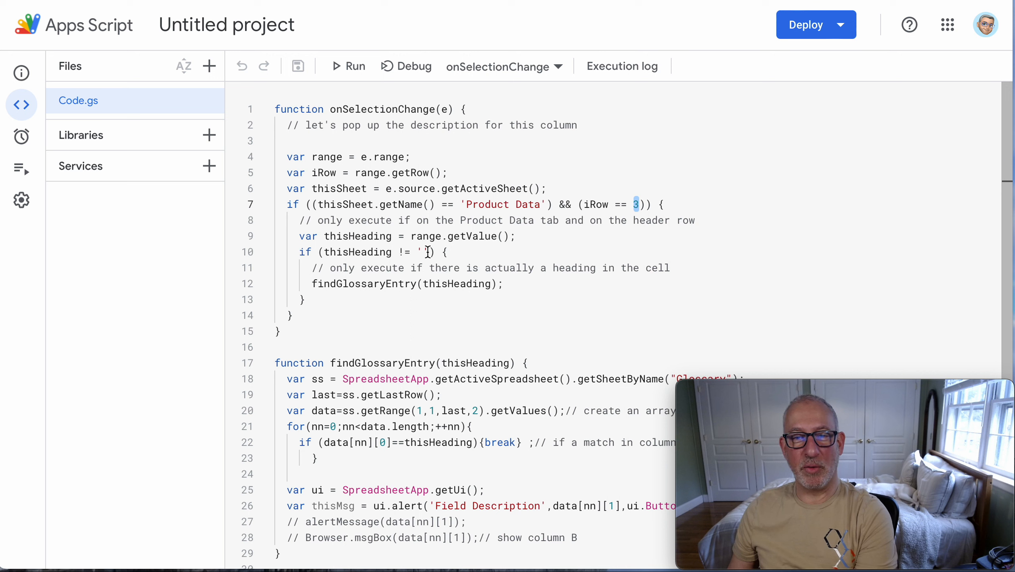
{"action": "left_click_drag", "start_coordinate": [428, 252], "coordinate": [404, 252]}
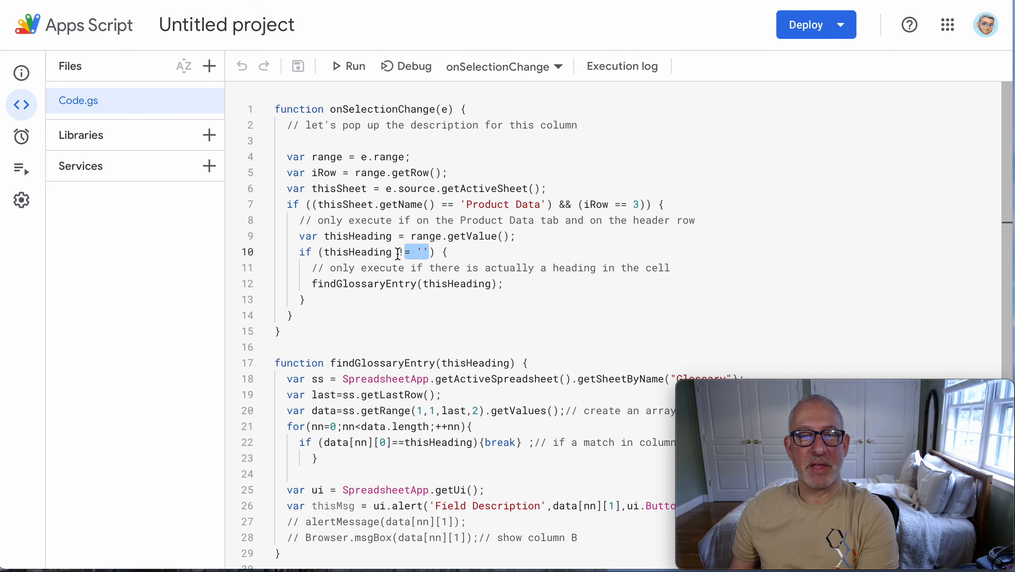
{"action": "left_click", "coordinate": [336, 285]}
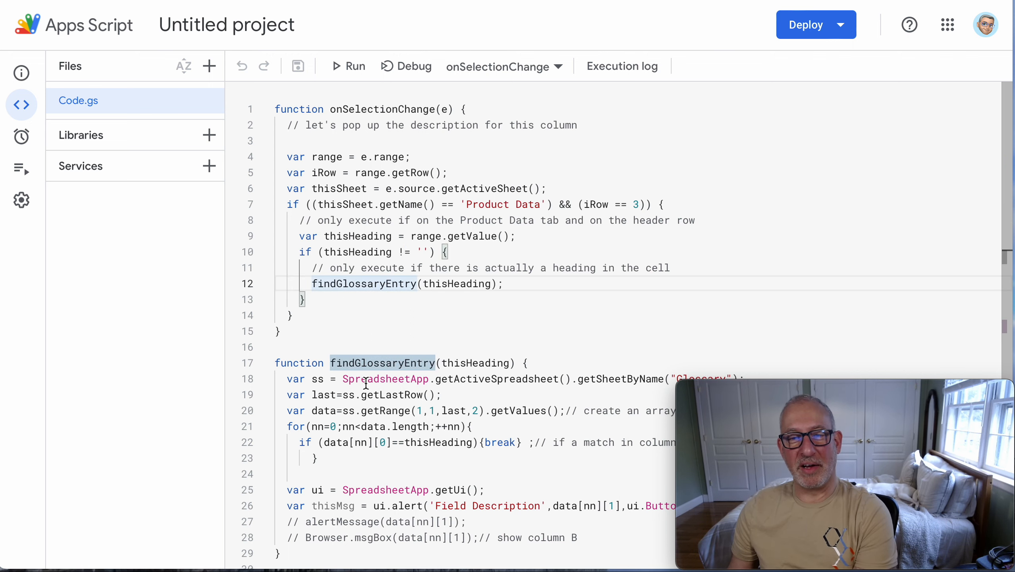
{"action": "scroll", "coordinate": [365, 382], "scroll_direction": "down", "scroll_amount": 1}
{"action": "scroll", "coordinate": [365, 382], "scroll_direction": "down", "scroll_amount": 1}
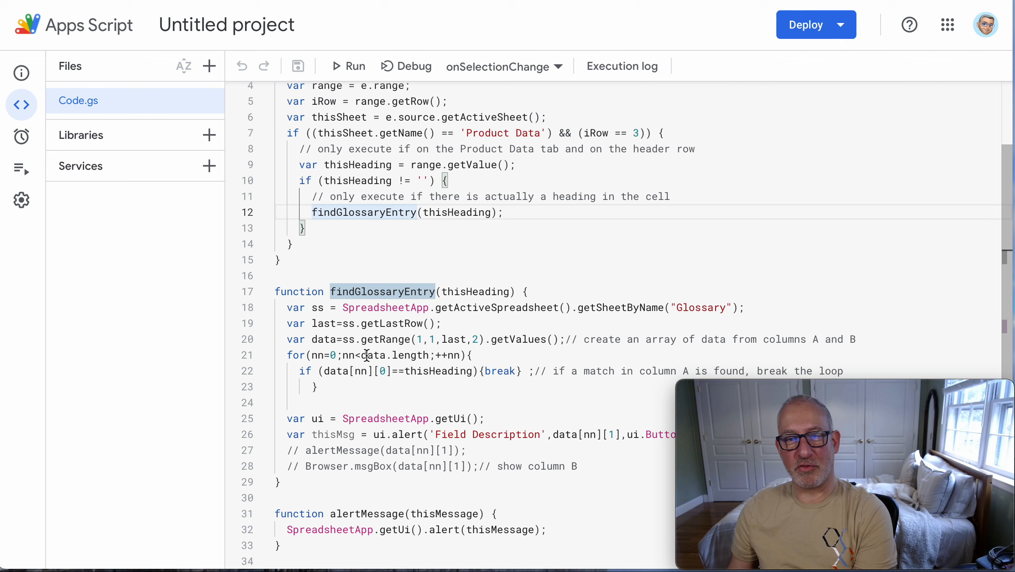